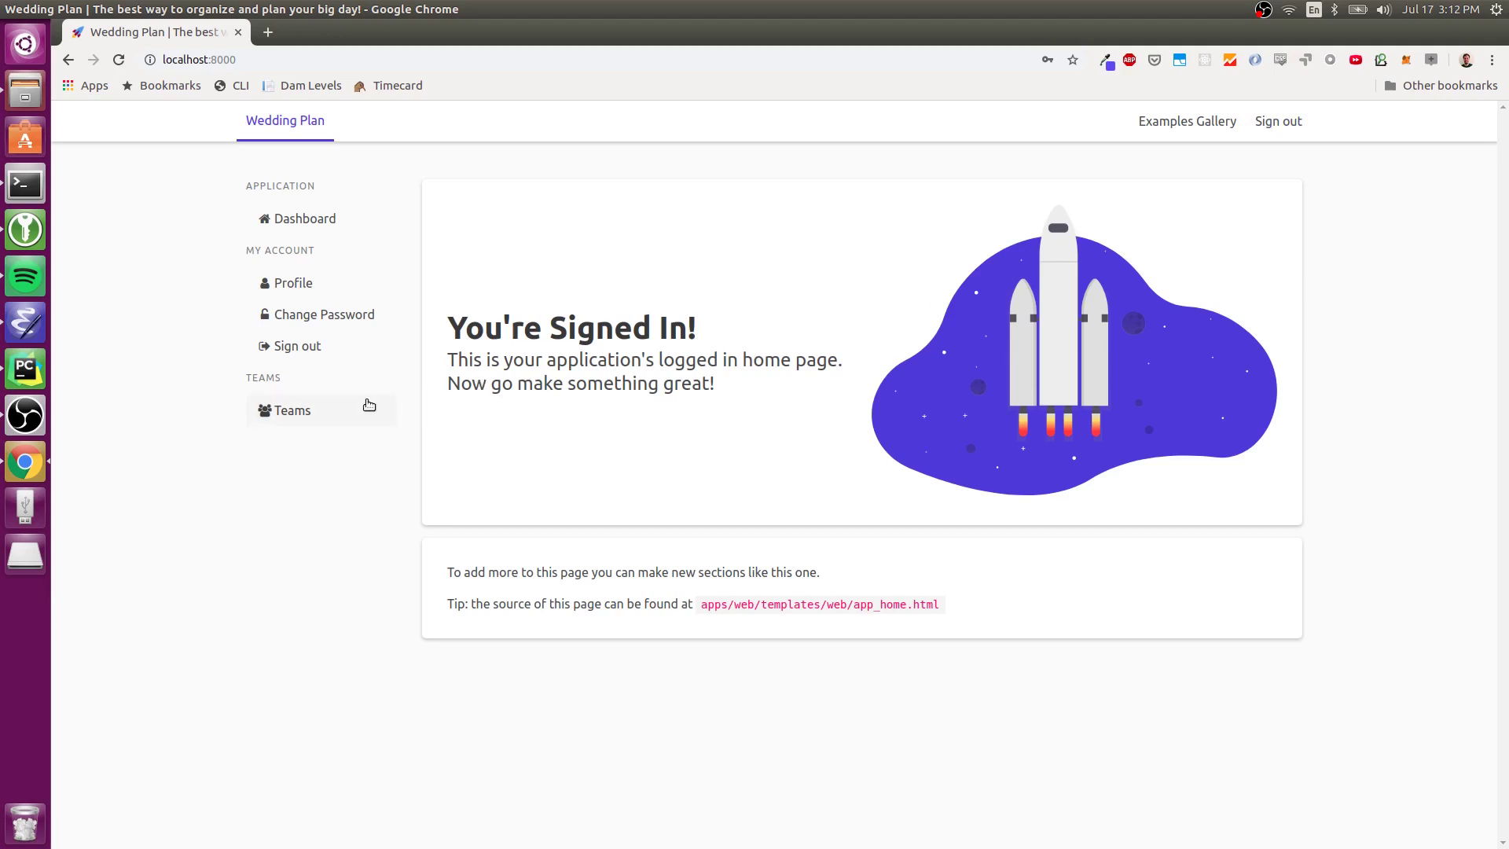
# - Create a team named 'Cory and Rowena's Wedding' with team ID 'cory-ro'
pyautogui.click(328, 407)
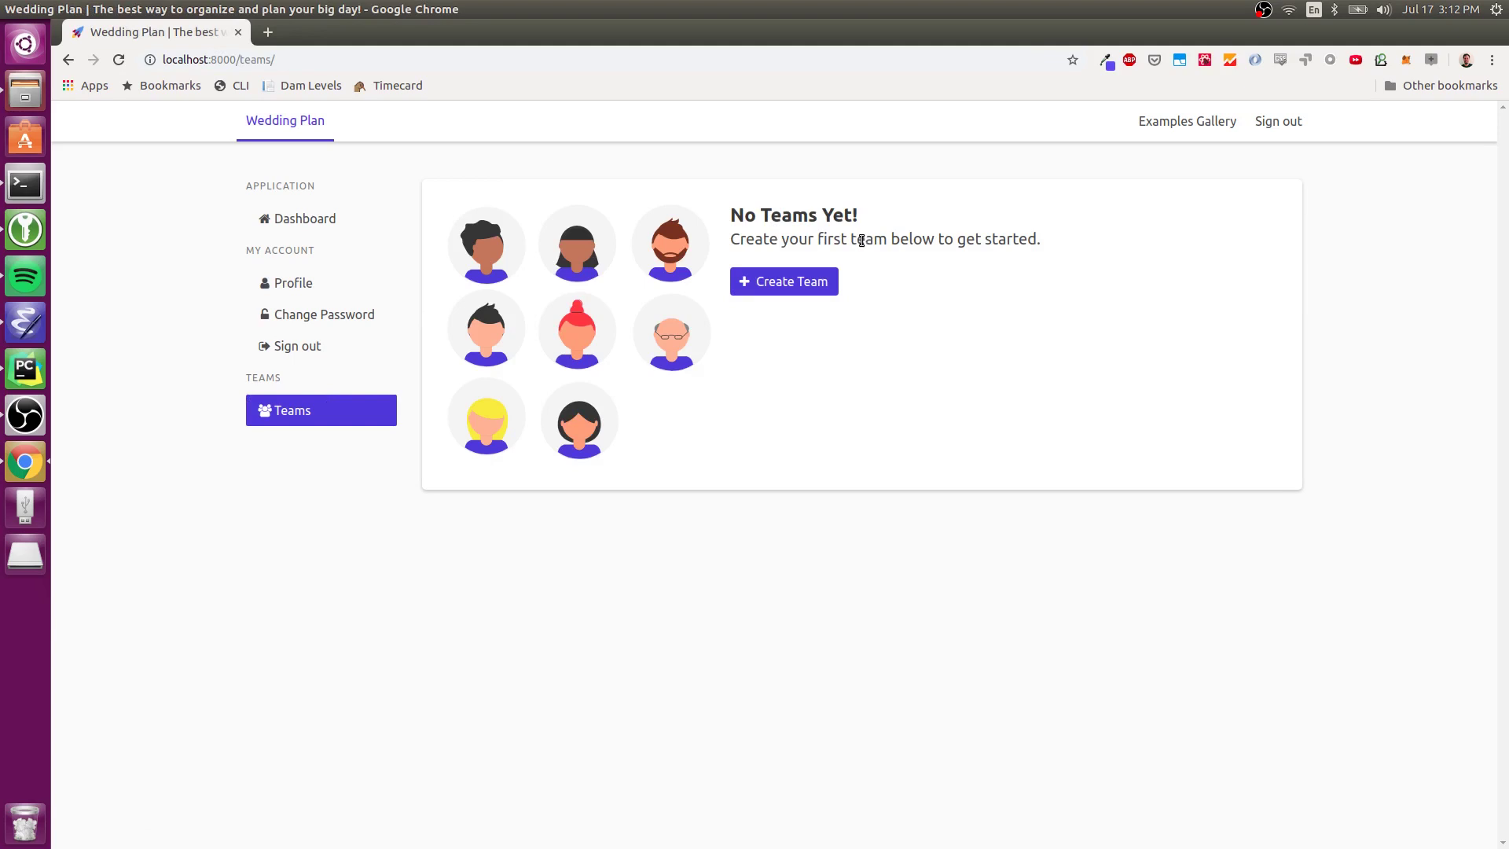
pyautogui.click(813, 283)
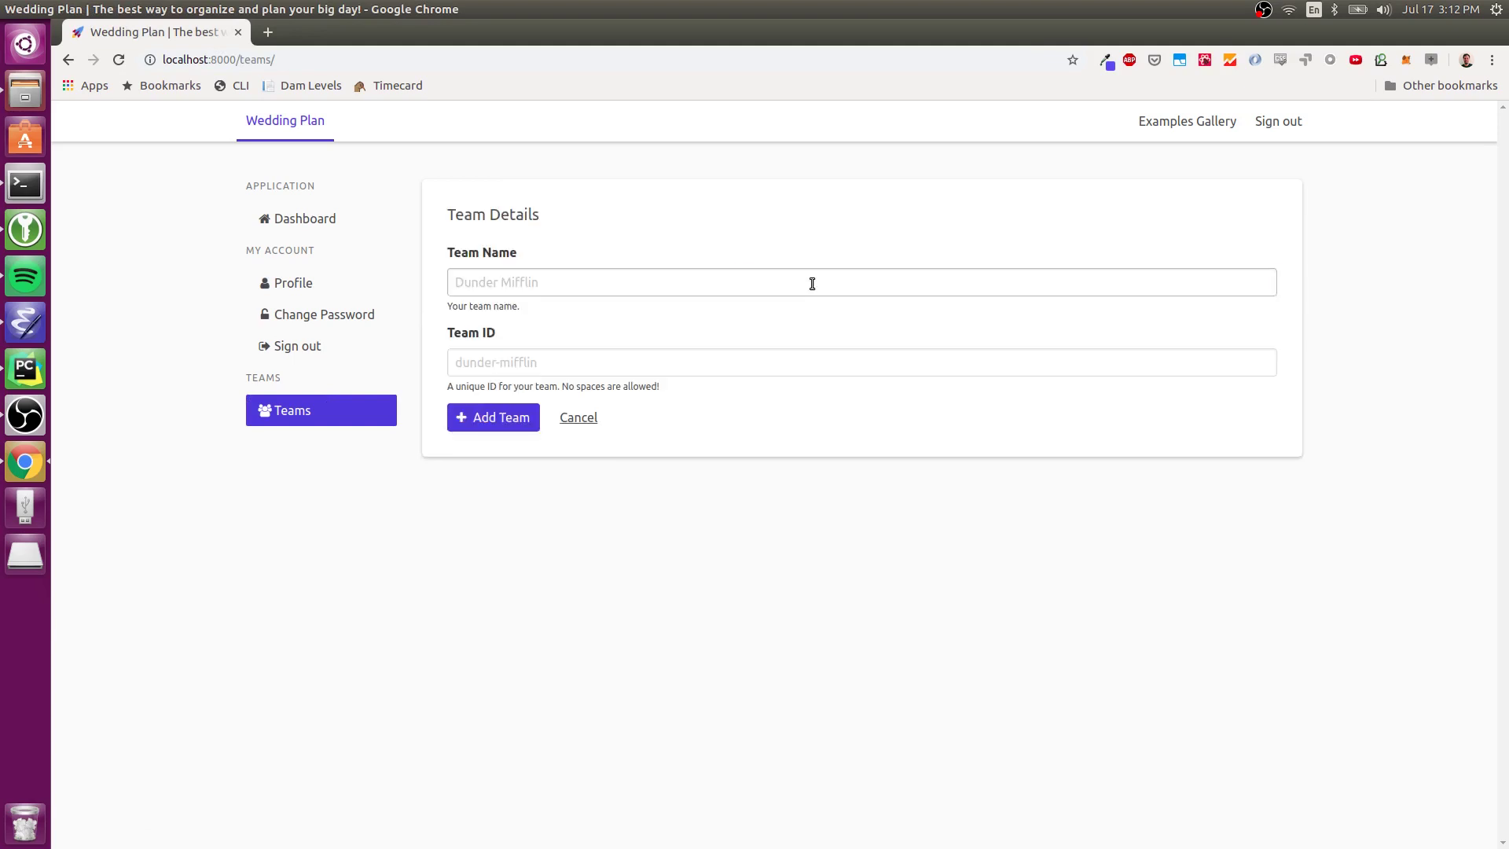
pyautogui.click(812, 283)
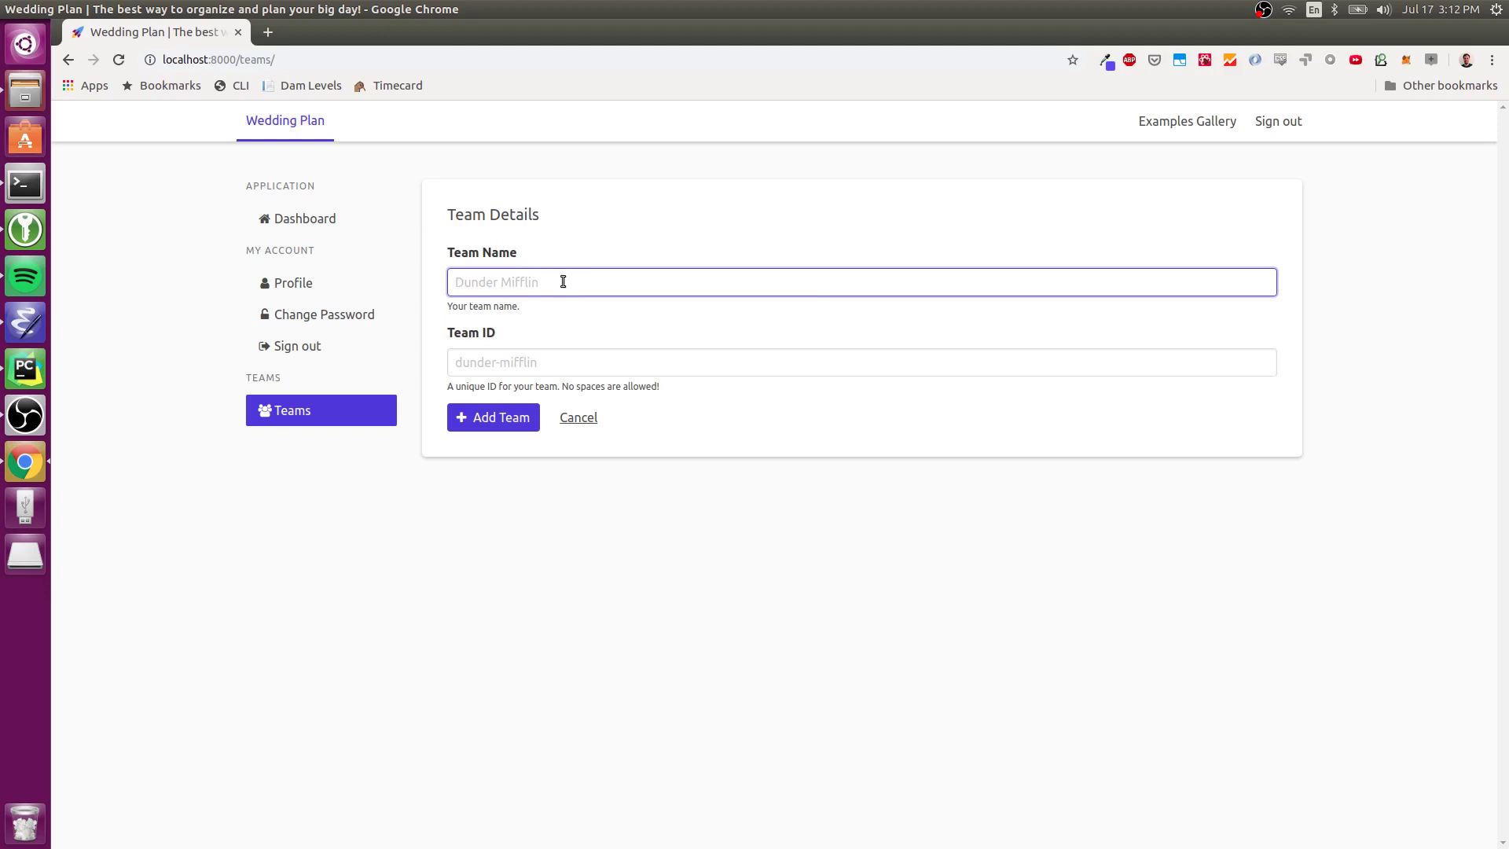
pyautogui.write('Co')
pyautogui.press('BackSpace')
pyautogui.press('BackSpace')
pyautogui.write("Cory and Rowena's Wedding")
pyautogui.press('Tab')
pyautogui.write('cory-ro')
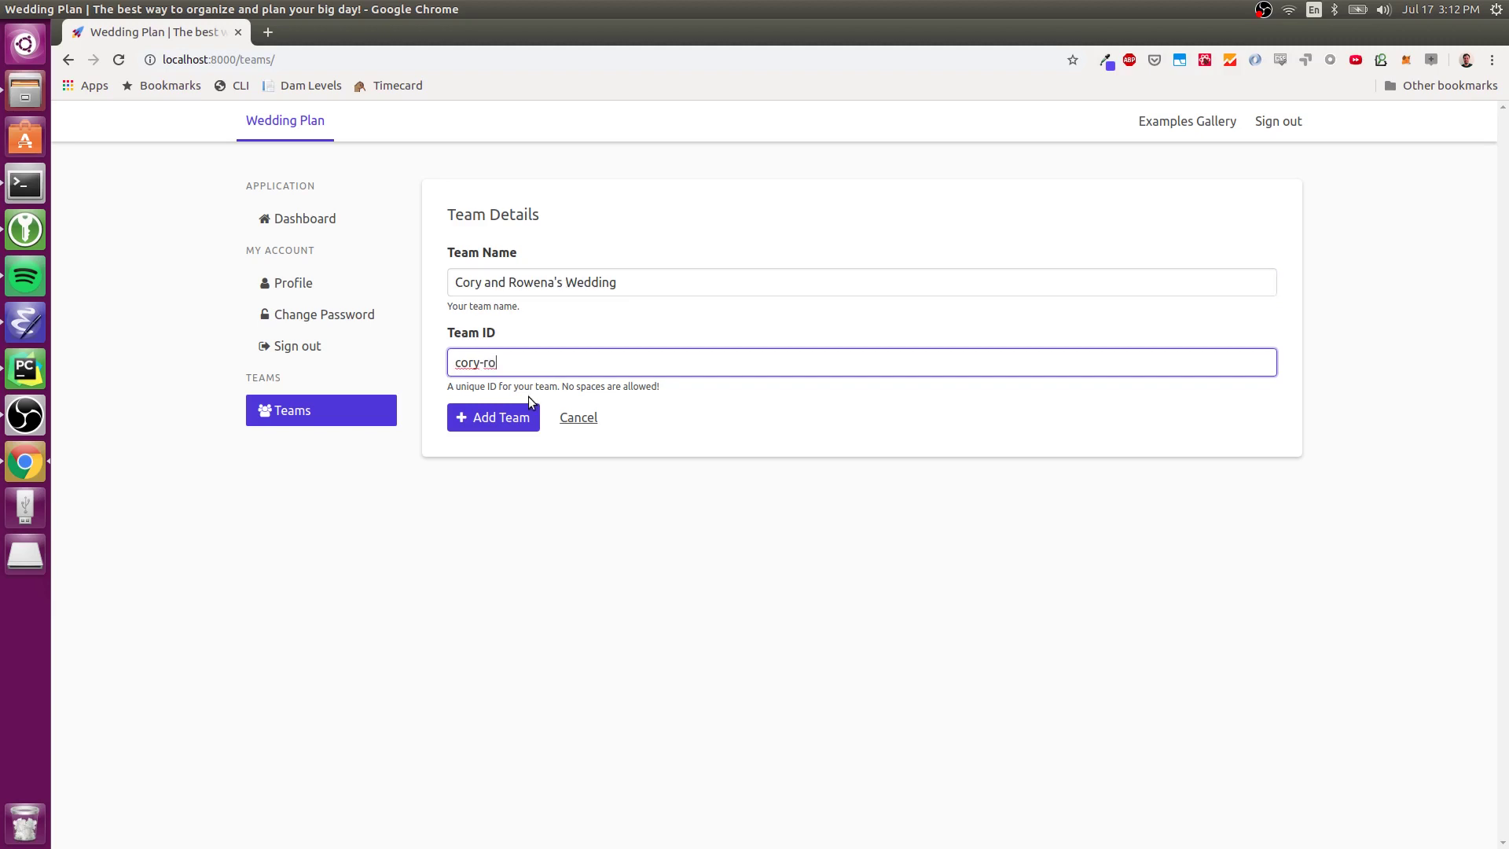
pyautogui.click(522, 417)
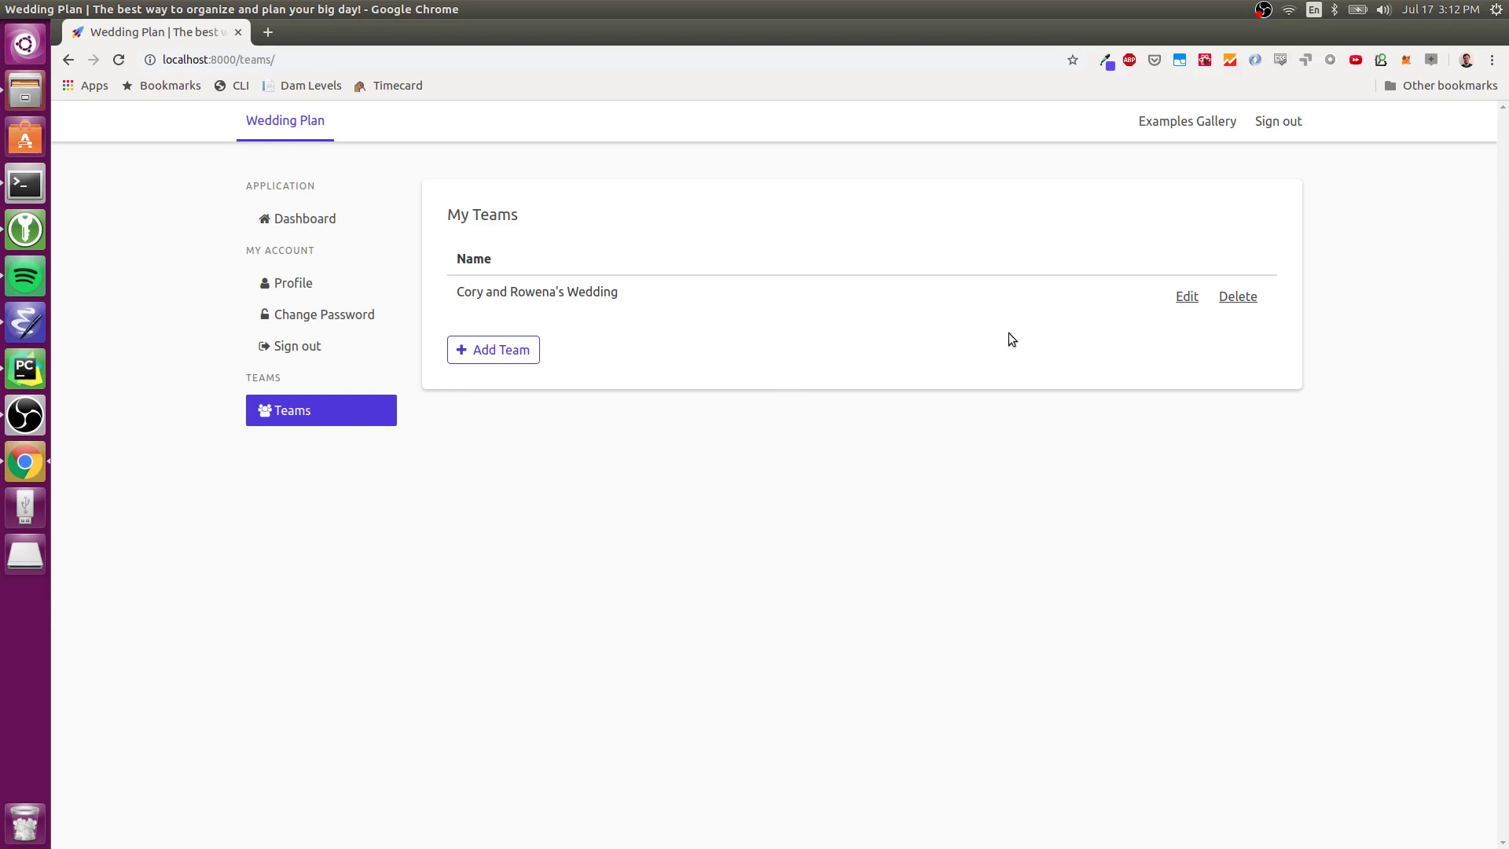
# - Invite the partner's e-mail address from the team's settings, then switch to the server terminal
pyautogui.click(1181, 299)
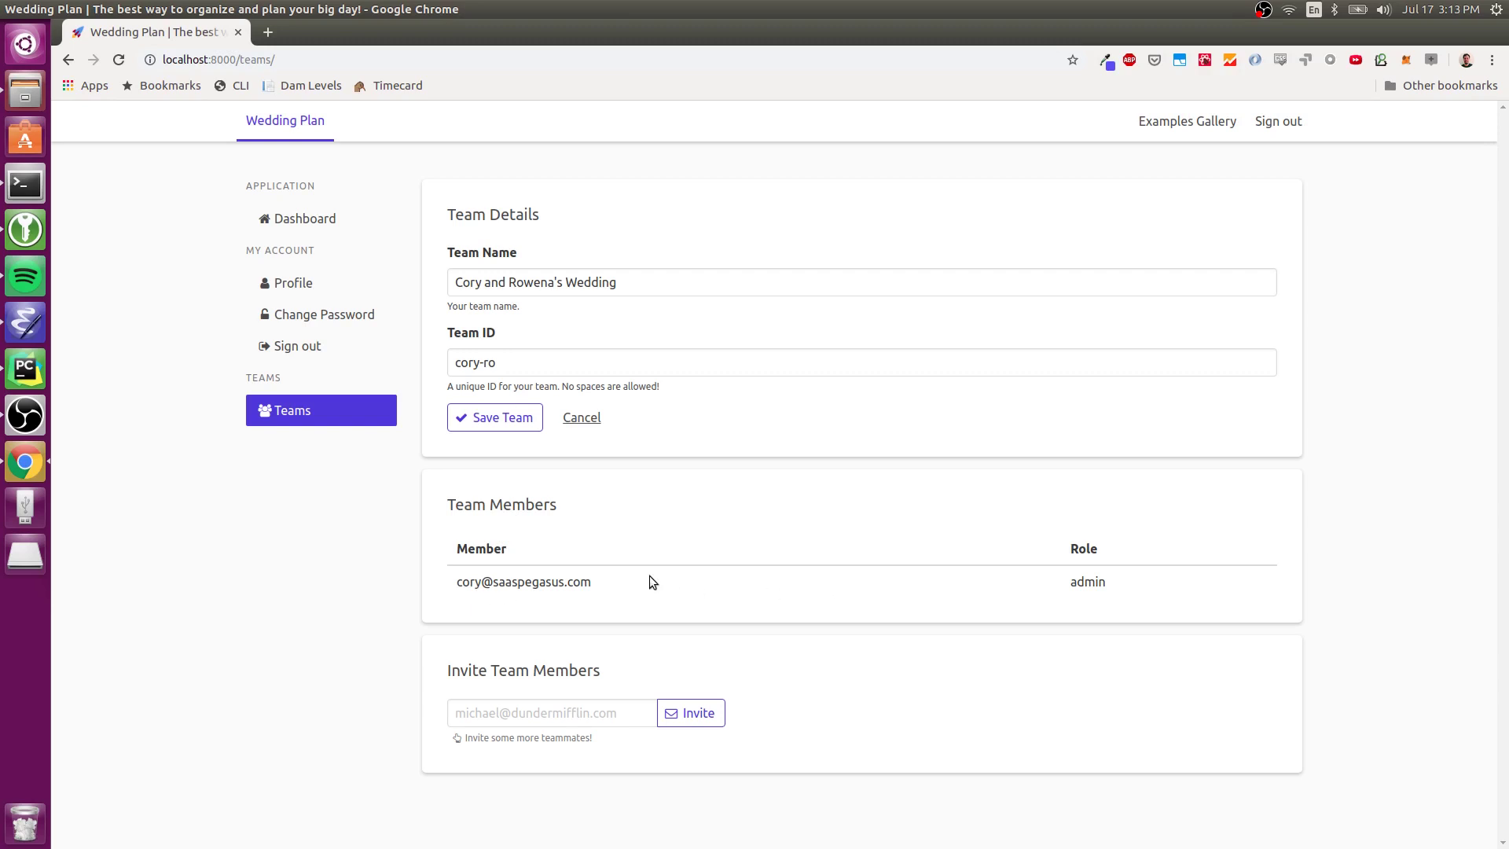
pyautogui.click(547, 717)
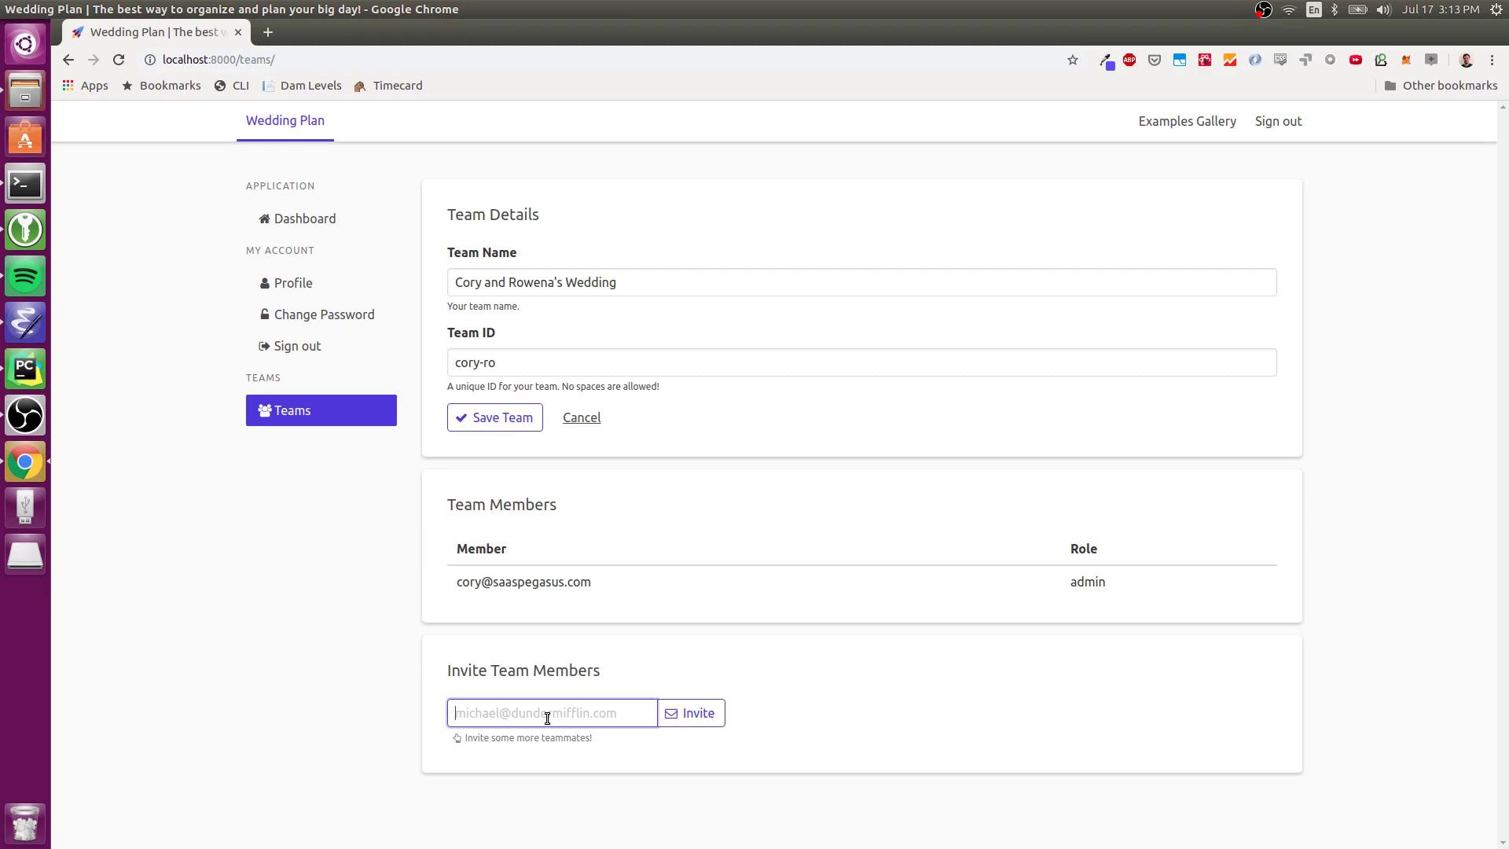
pyautogui.click(704, 721)
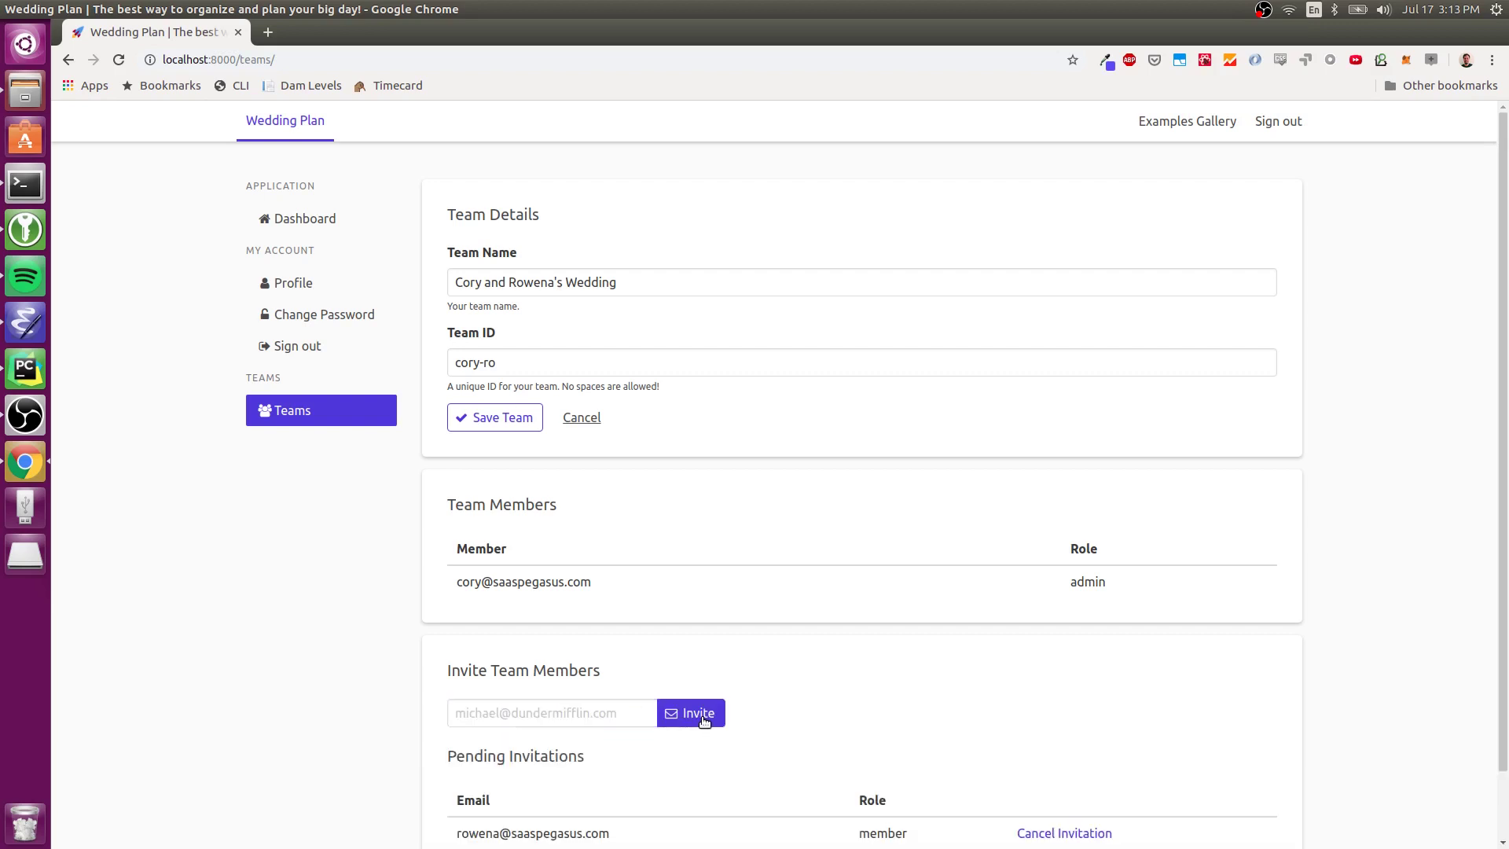
pyautogui.scroll(-2, 795, 674)
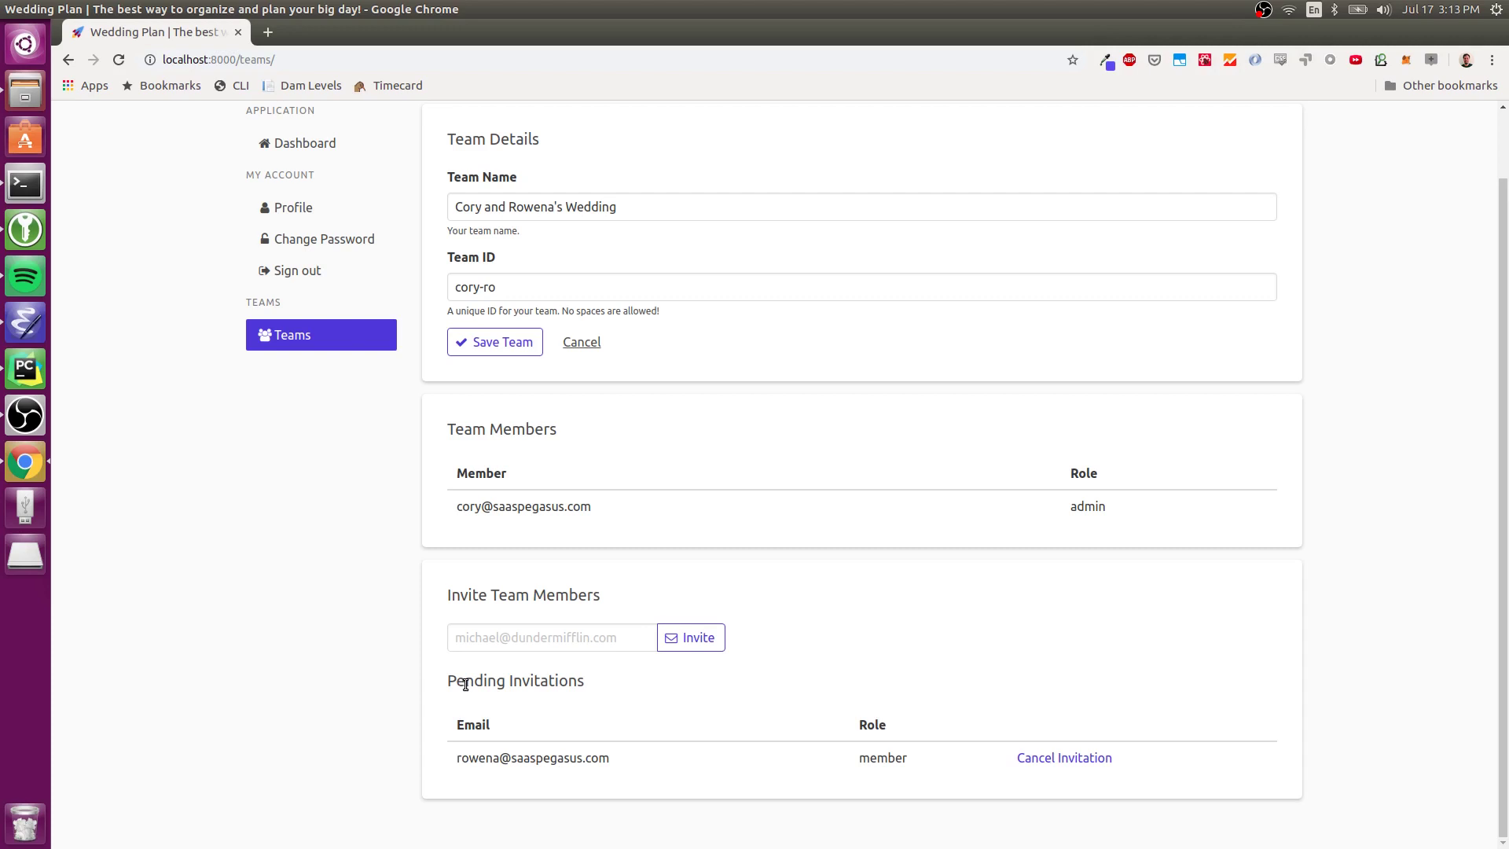
pyautogui.hotkey('alt', 'Tab')
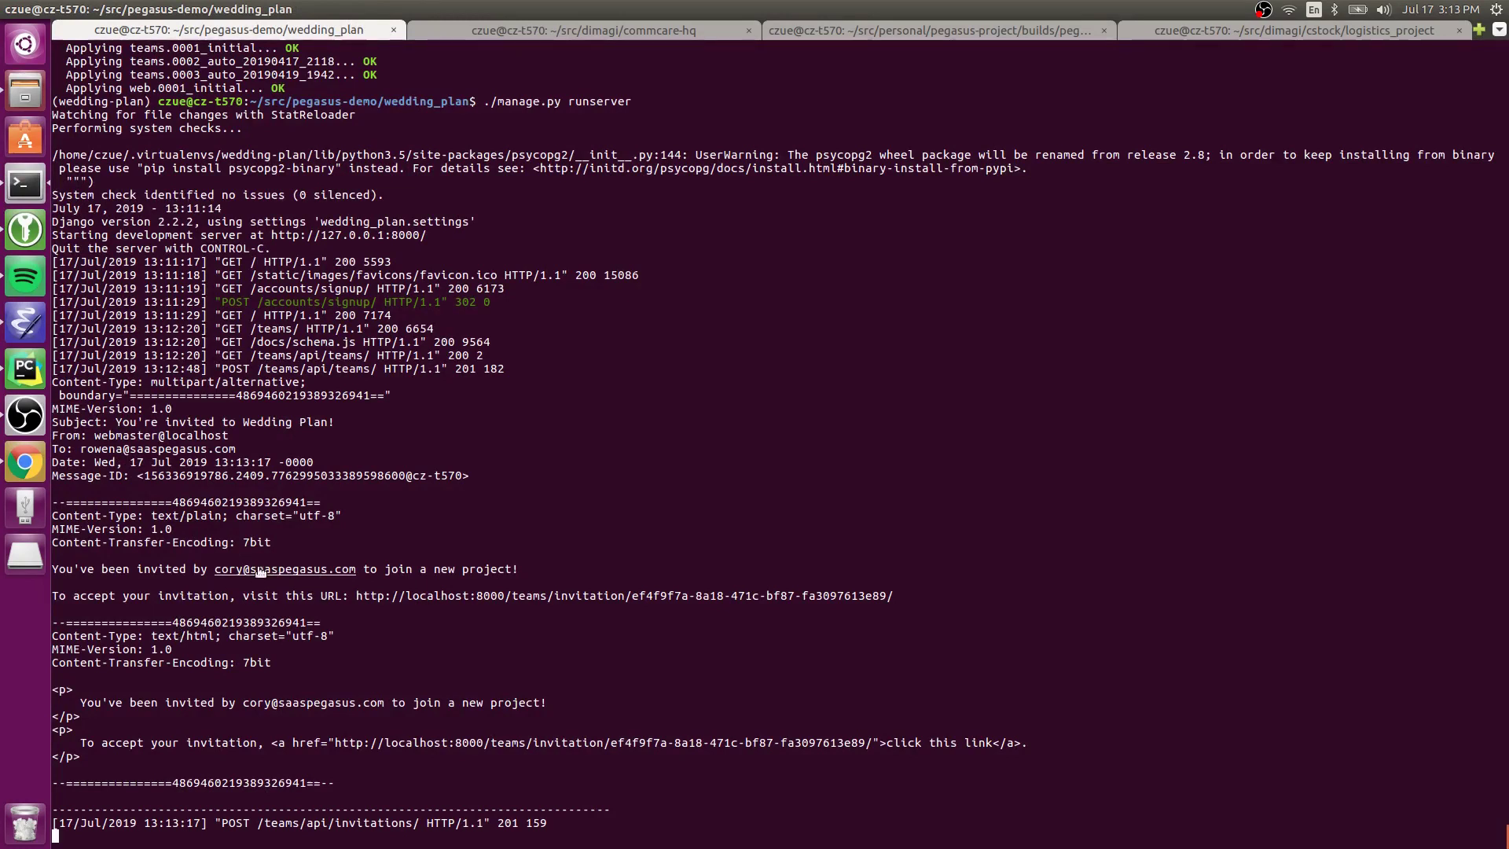
# - Copy the invitation link address from the invite e-mail in the runserver log
pyautogui.rightClick(385, 601)
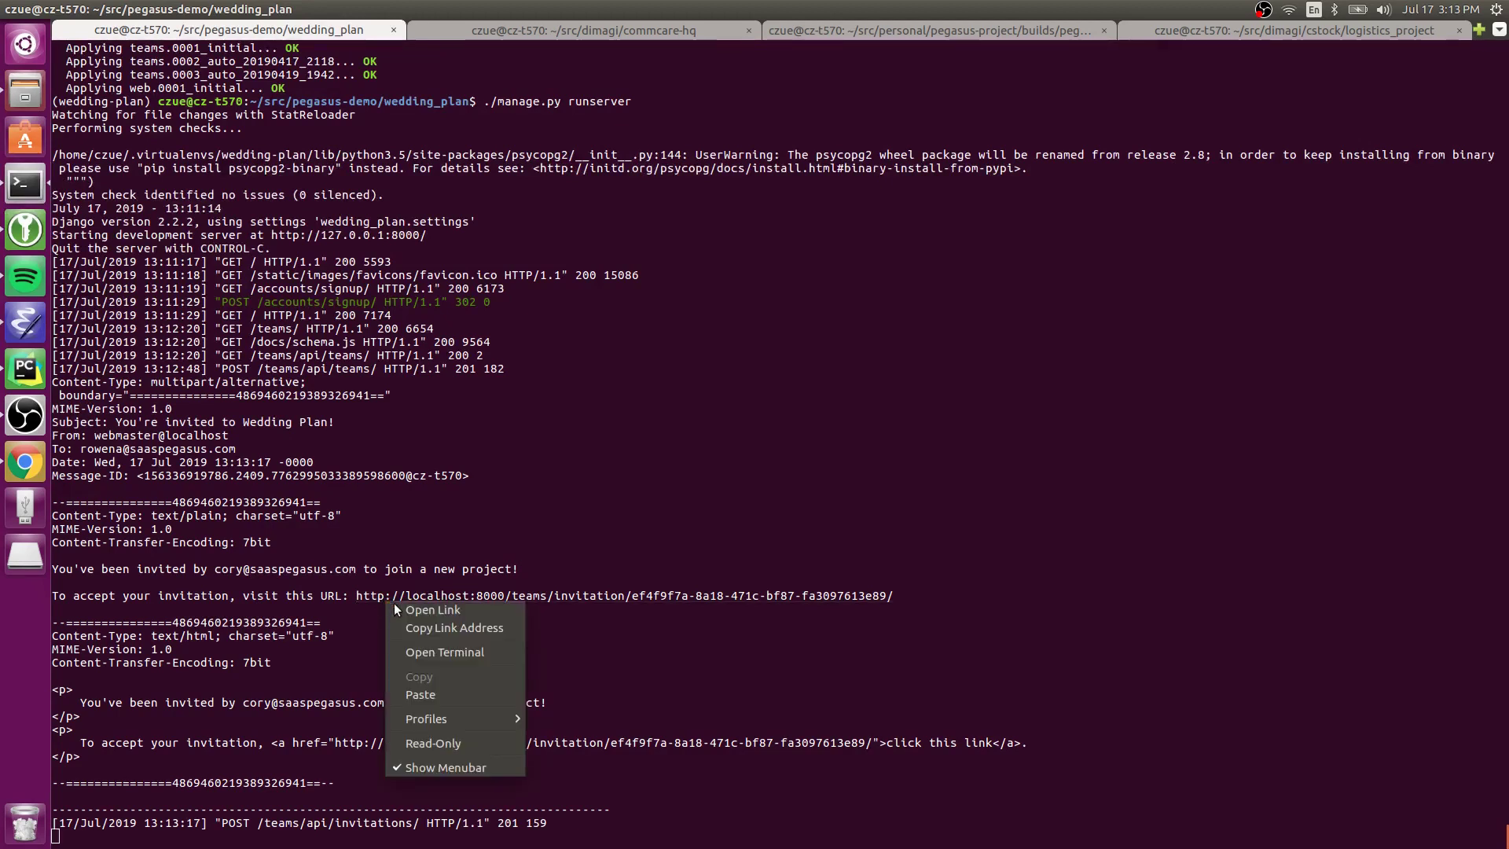
pyautogui.click(435, 629)
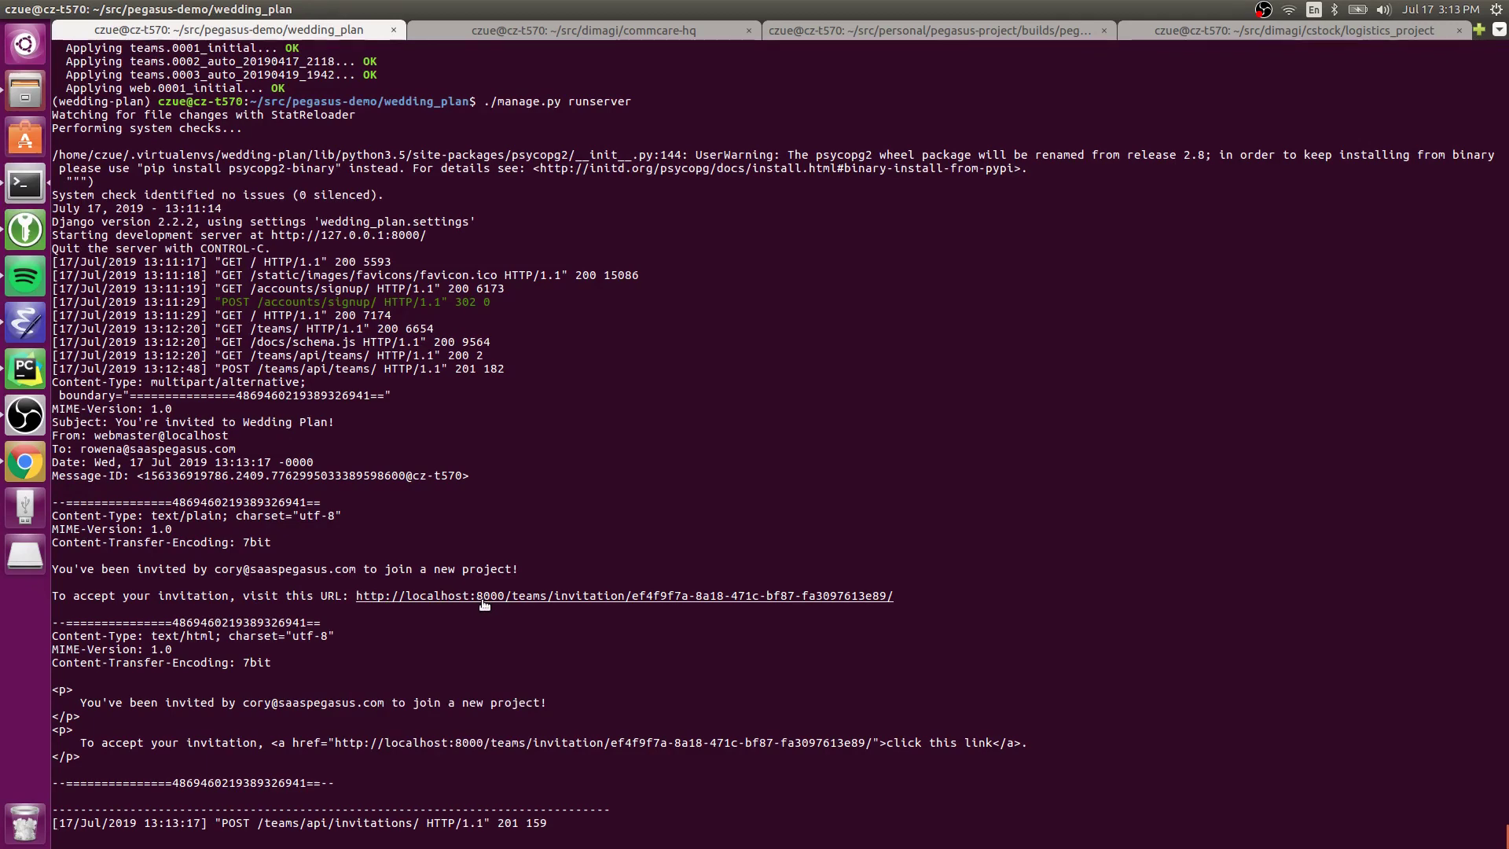
# - Load the copied invitation URL in a new Chrome incognito window
pyautogui.hotkey('alt', 'Tab')
pyautogui.hotkey('ctrl', 'shift', 'n')
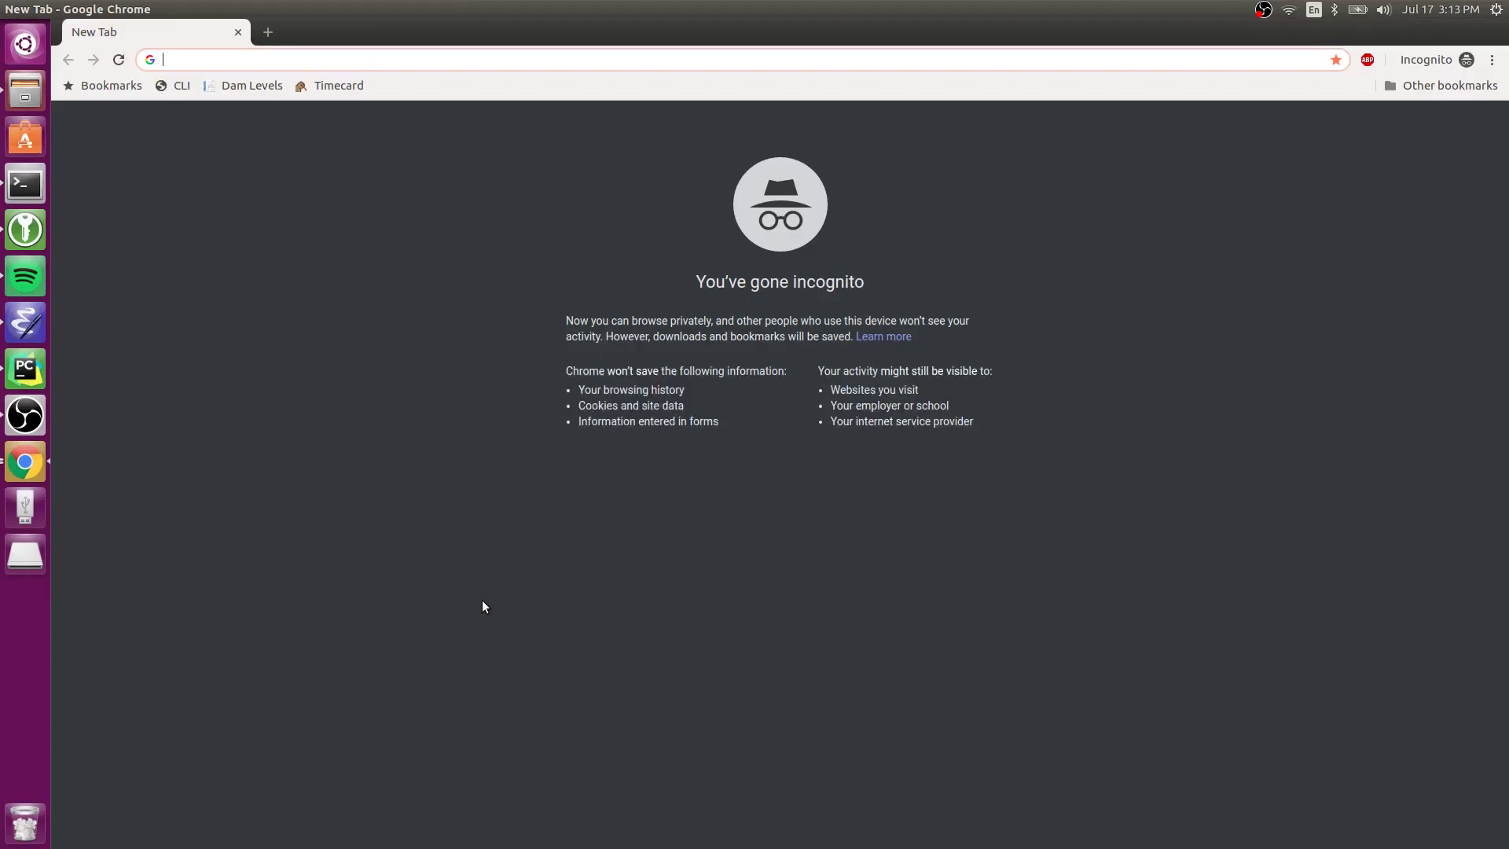
pyautogui.hotkey('ctrl', 'v')
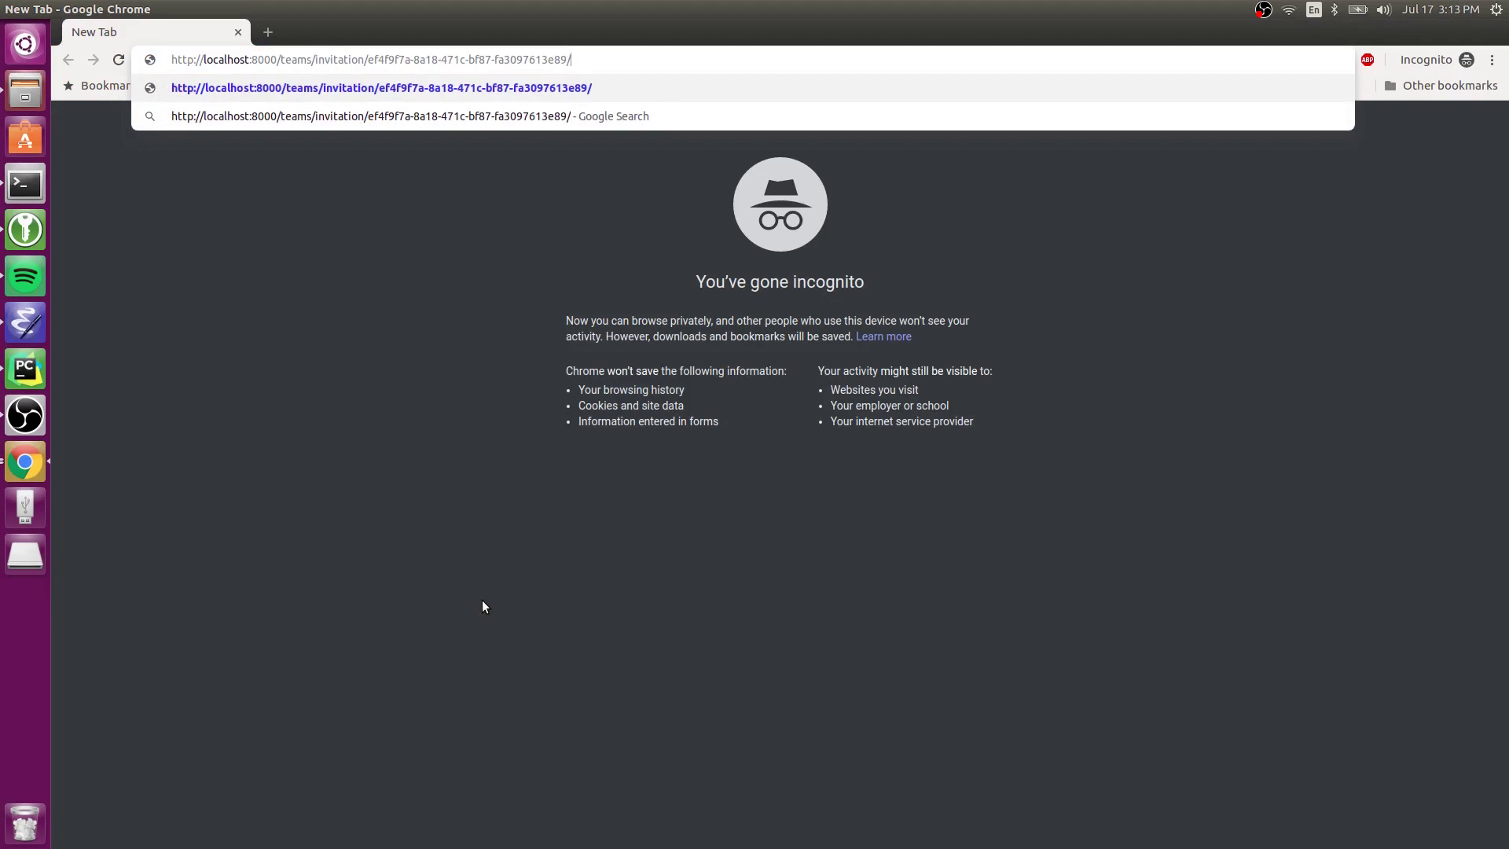
pyautogui.press('Return')
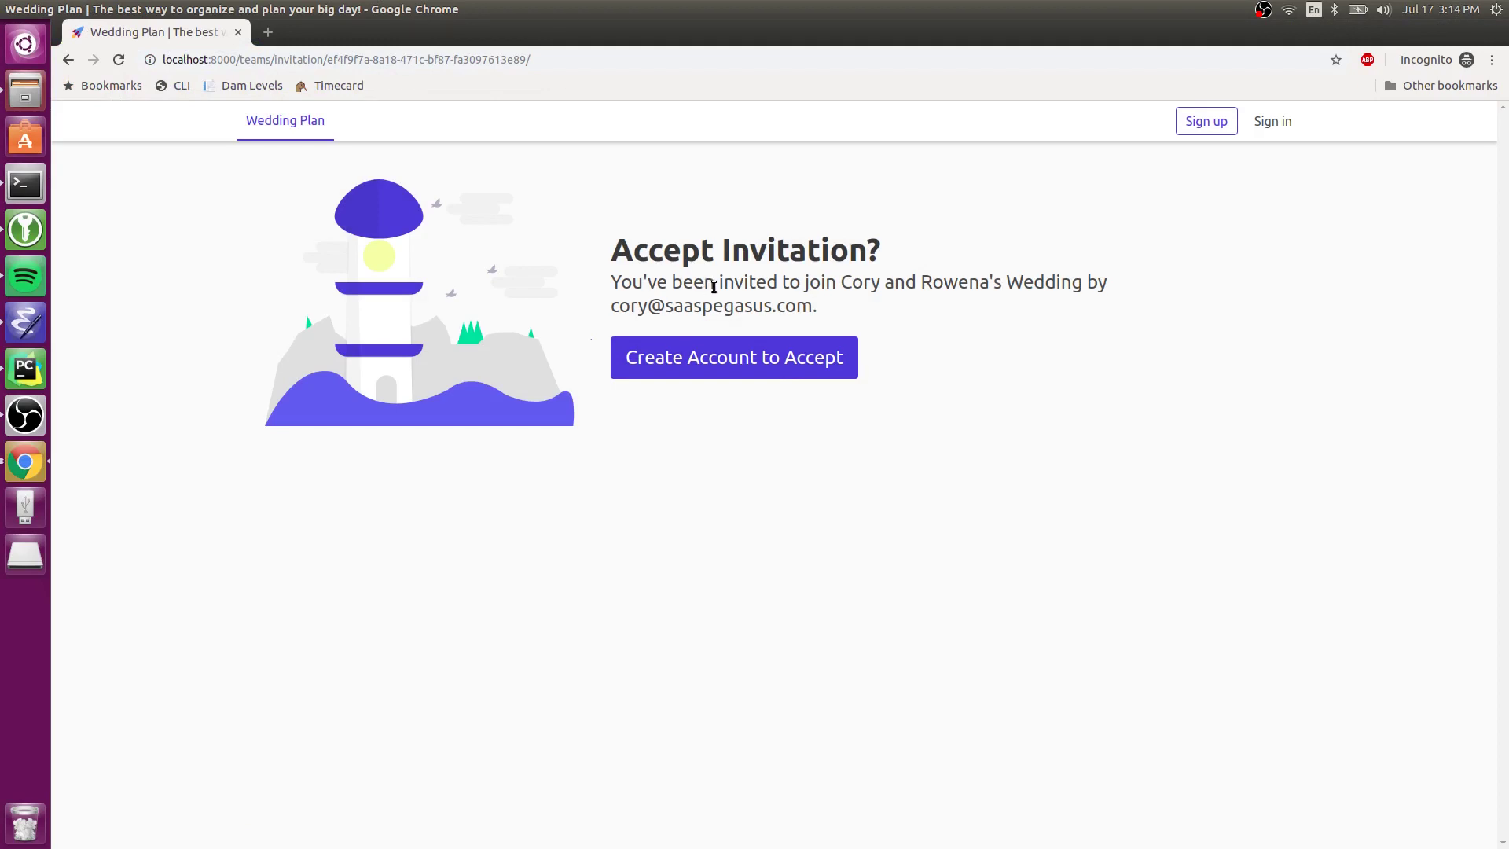
# - Sign up with the invited partner's e-mail address and a password to accept the invitation
pyautogui.click(771, 372)
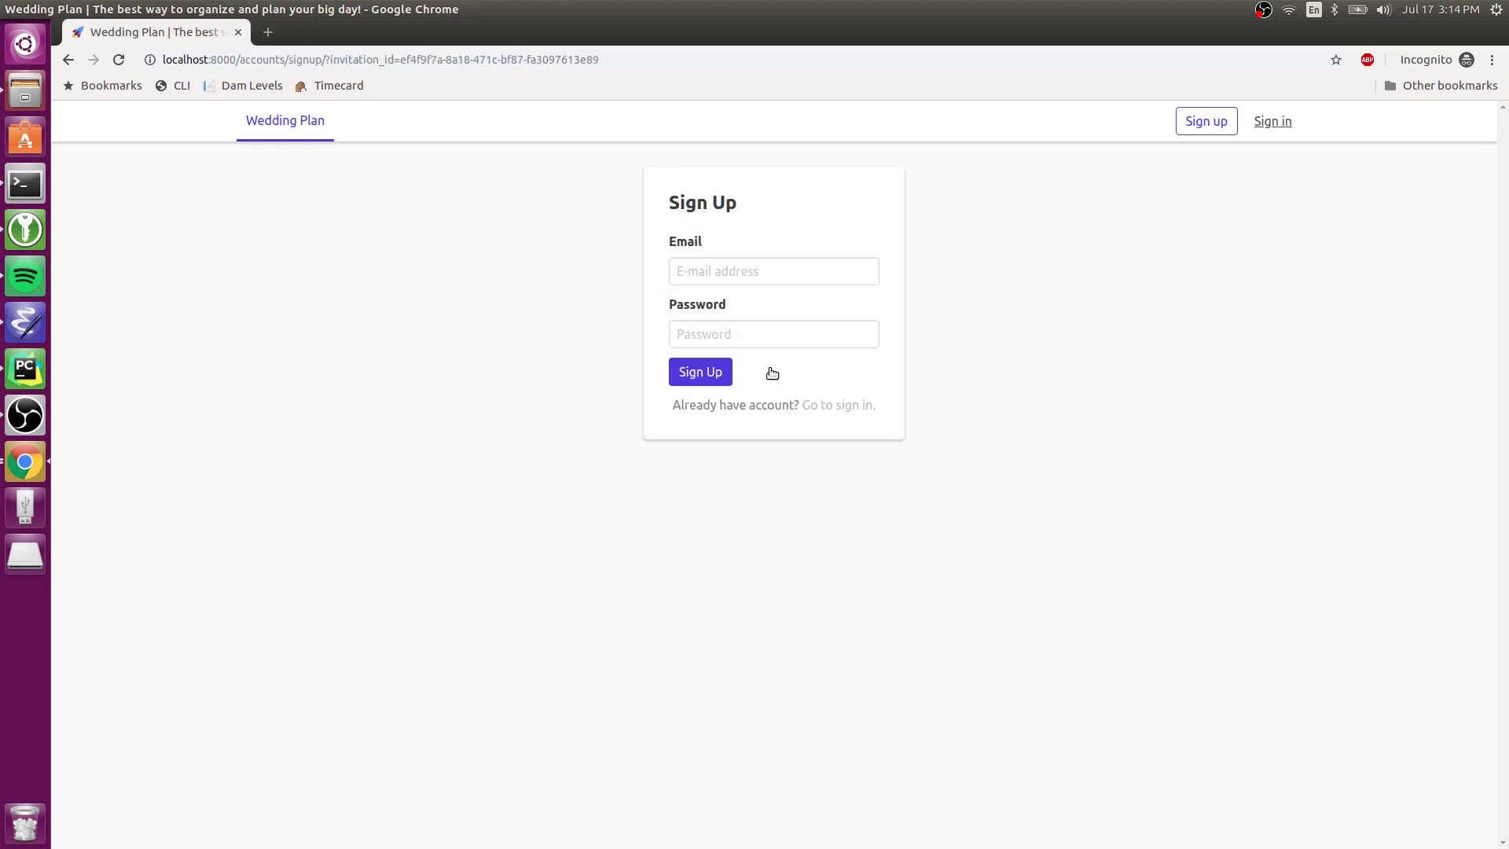
pyautogui.click(747, 281)
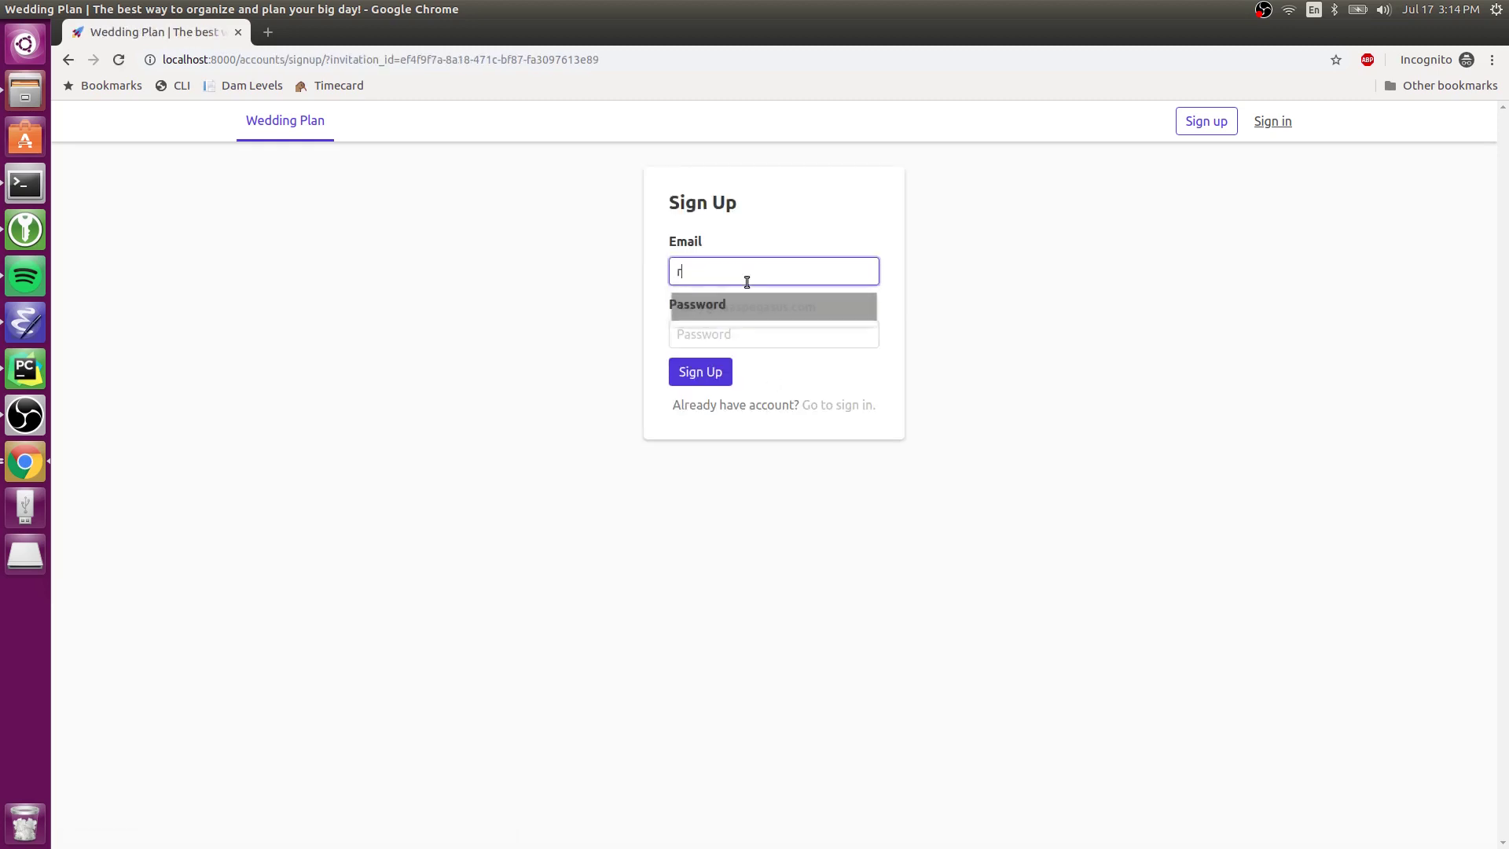
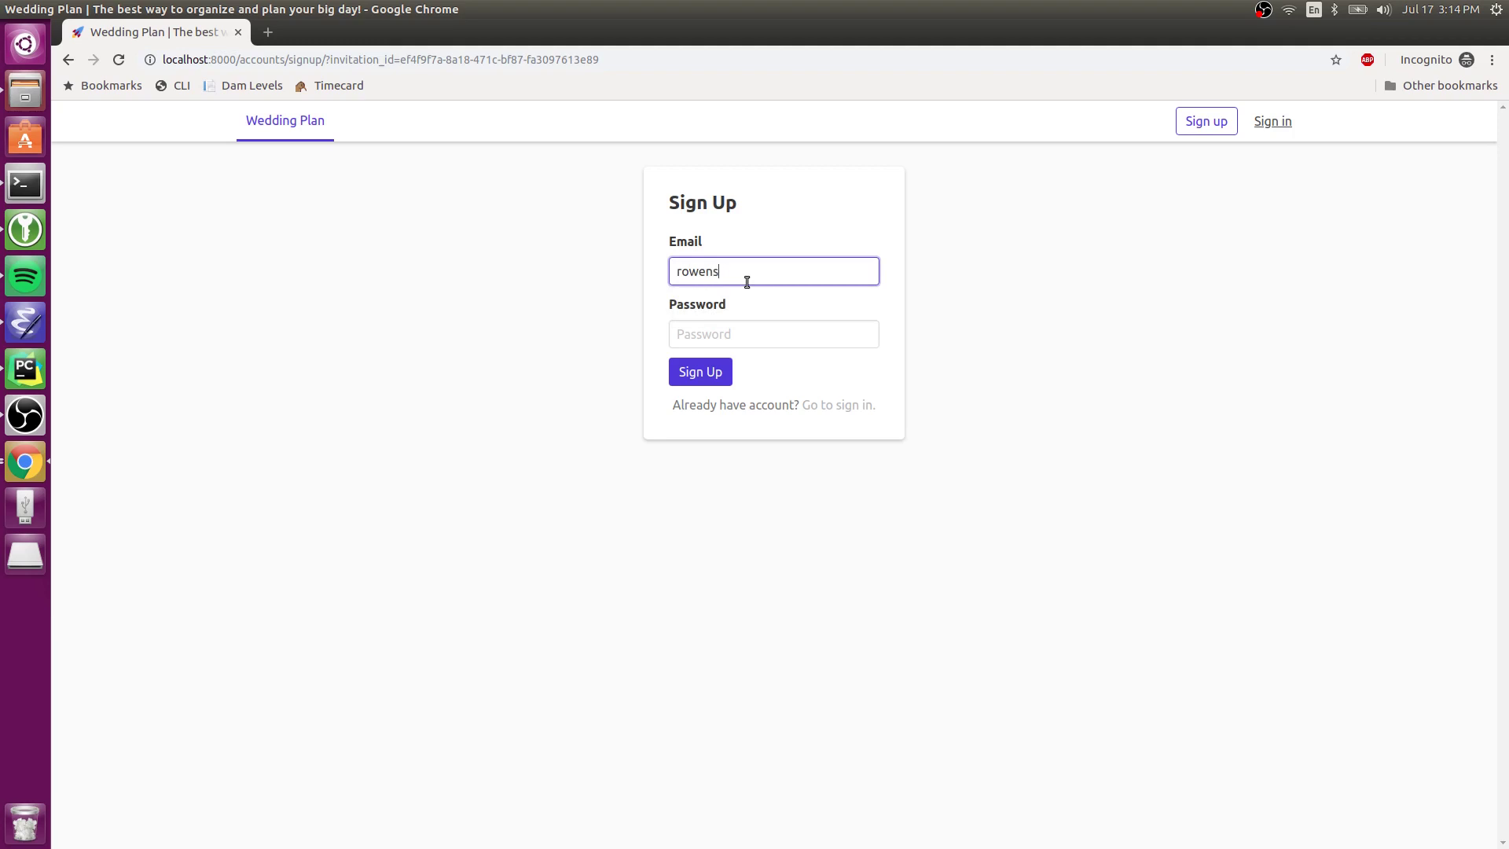
pyautogui.press('Tab')
pyautogui.write('****')
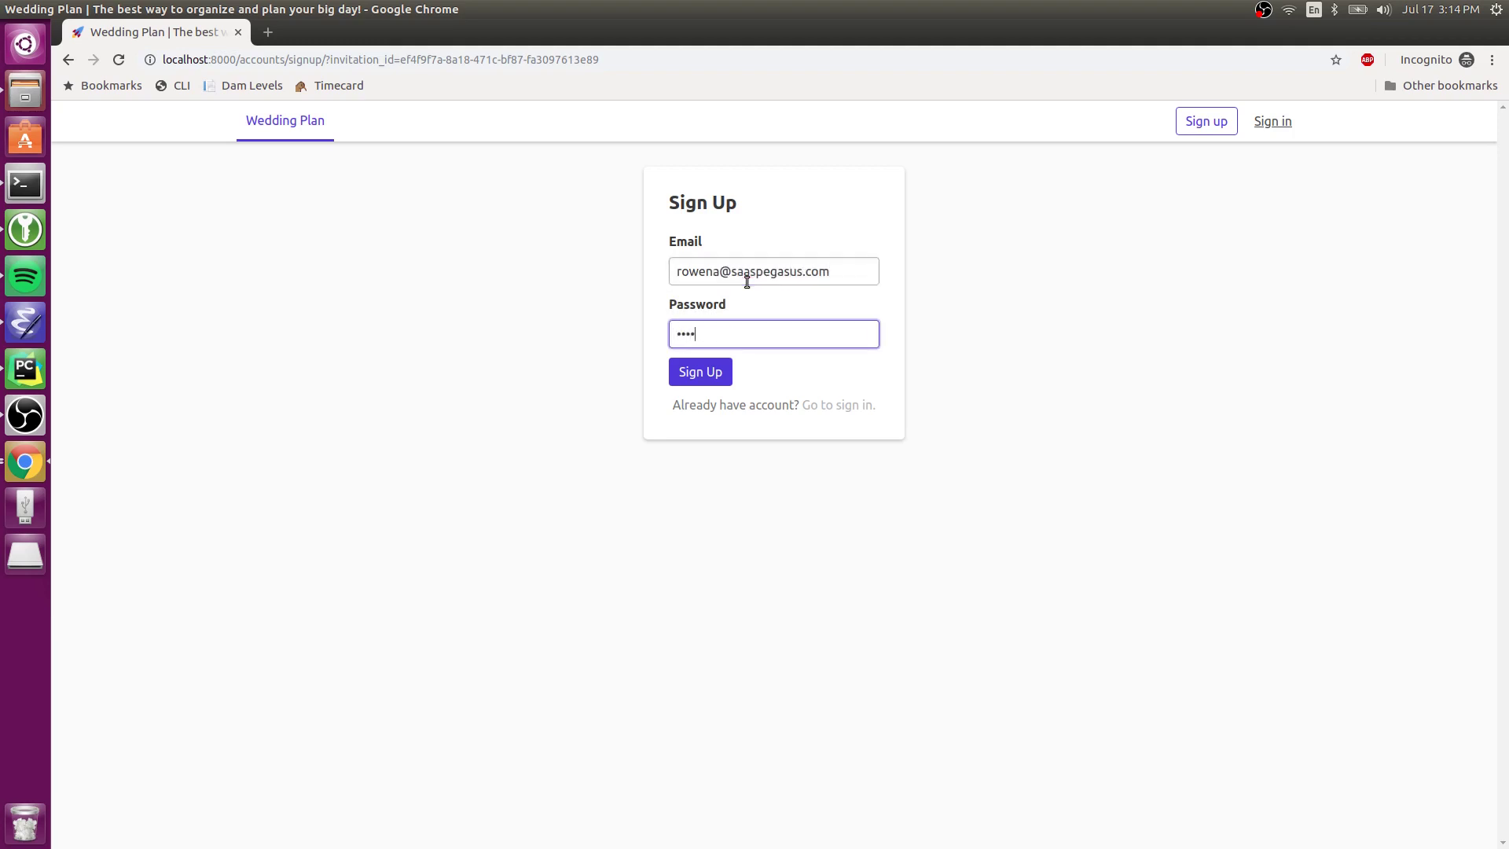
pyautogui.write('********')
pyautogui.press('Return')
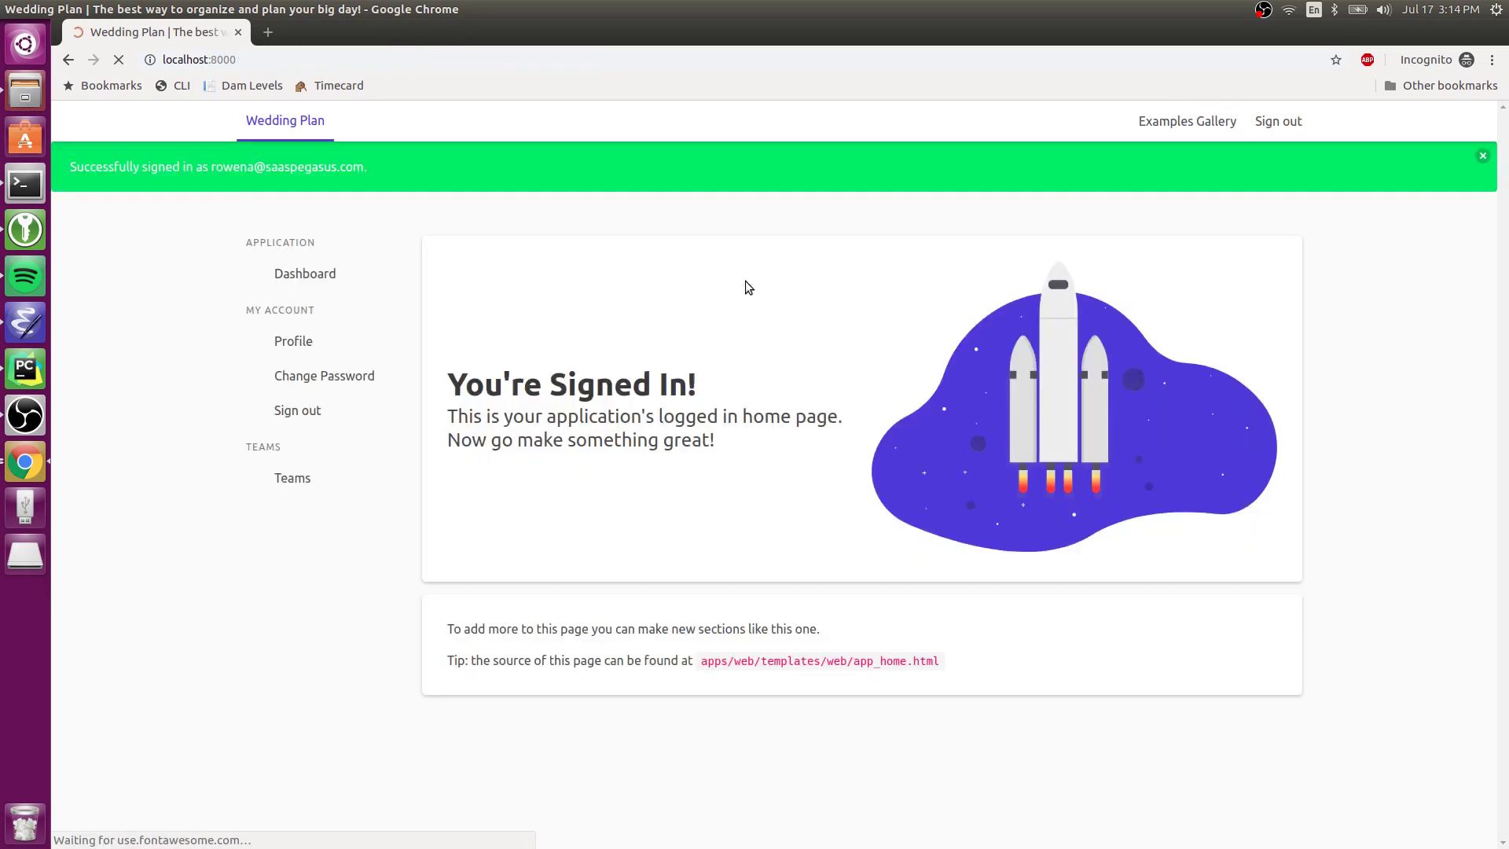
# - Dismiss the sign-in banner and open the wedding team's members via Teams and Edit
pyautogui.click(1485, 156)
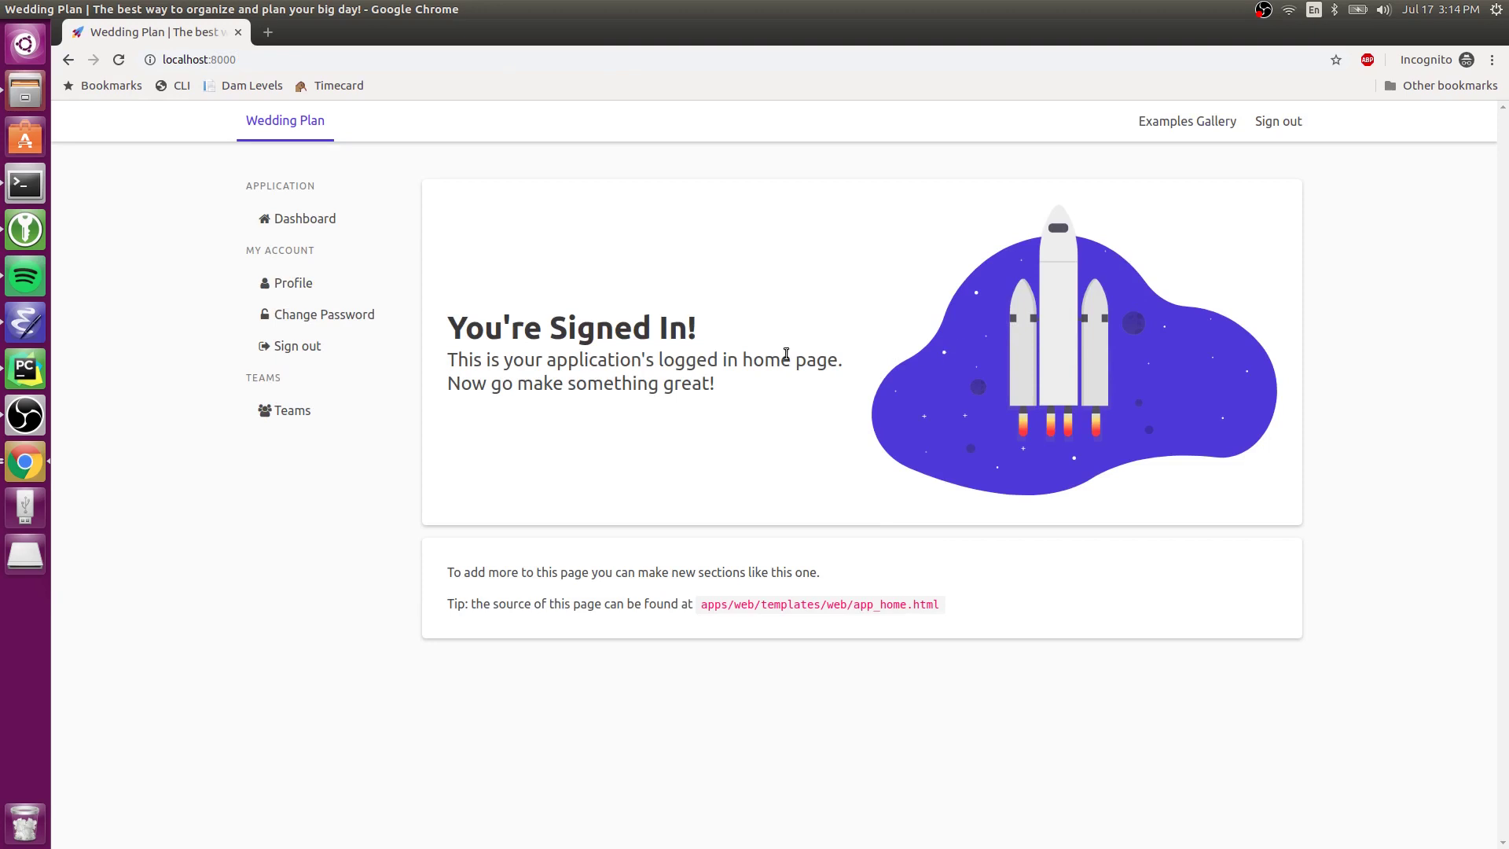
pyautogui.click(307, 412)
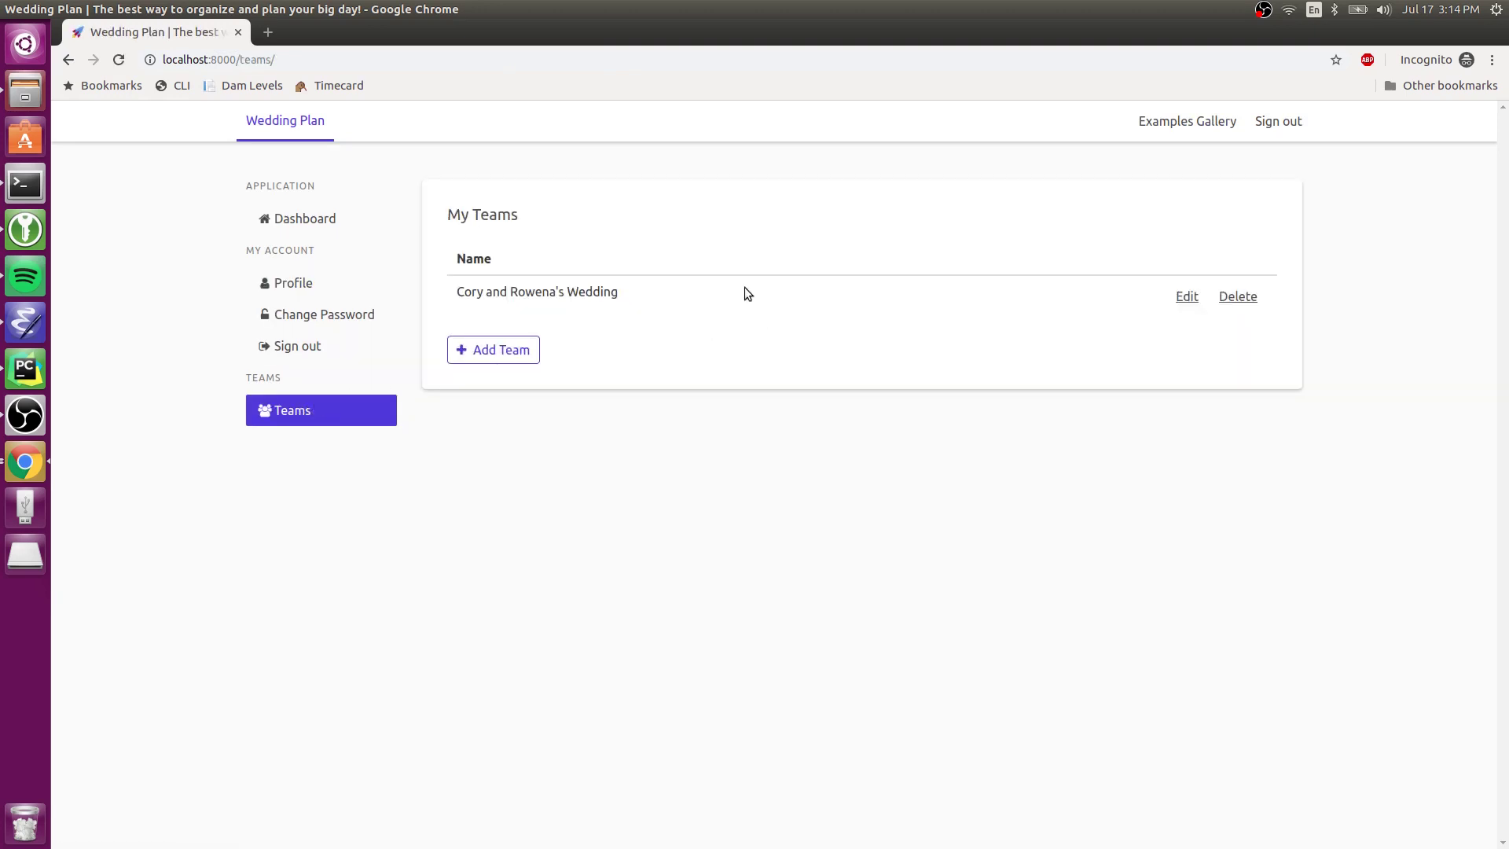
pyautogui.click(1183, 296)
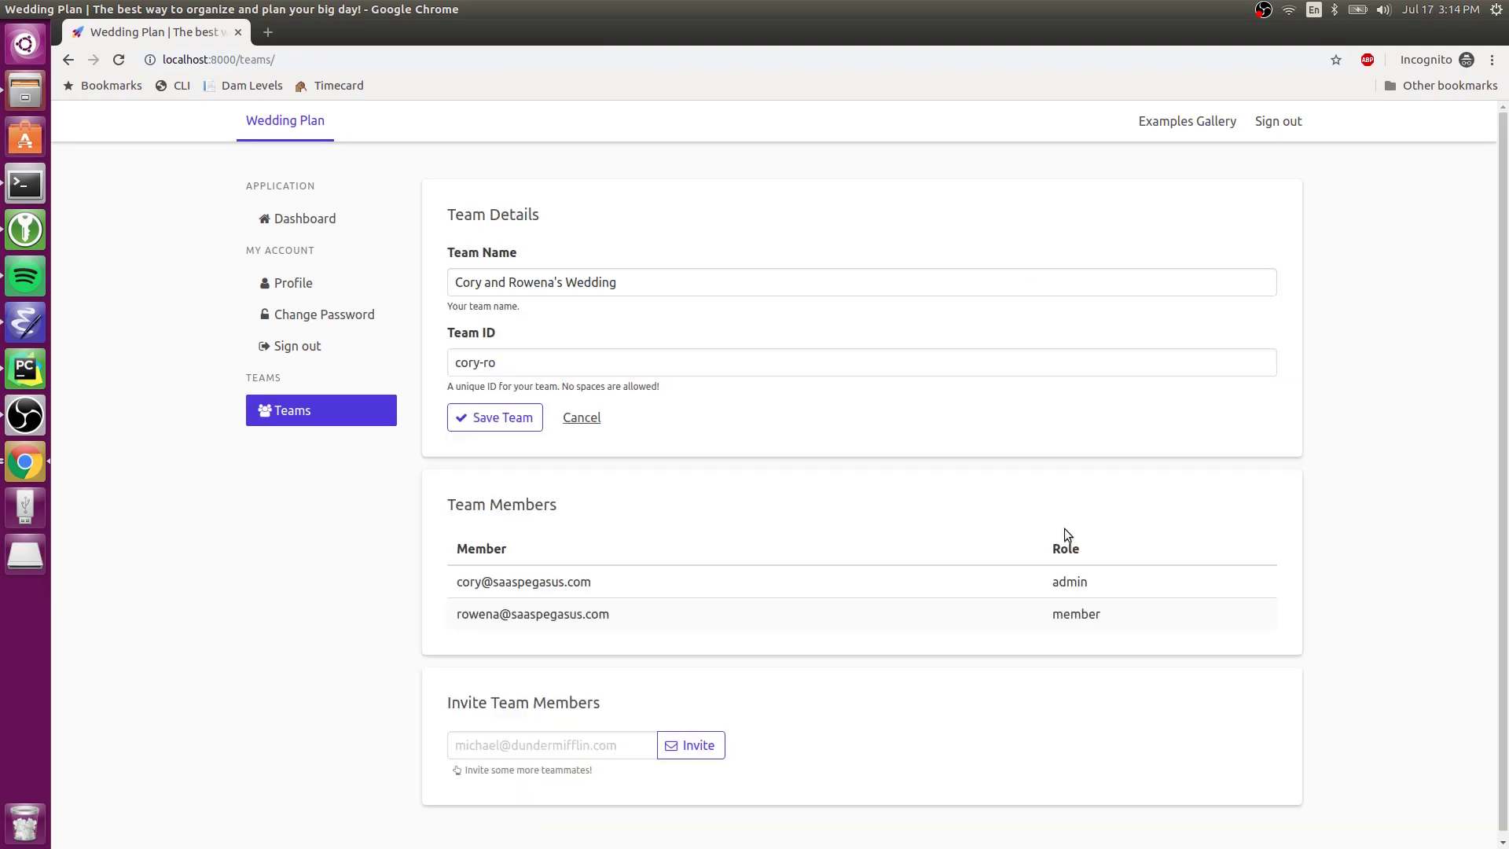